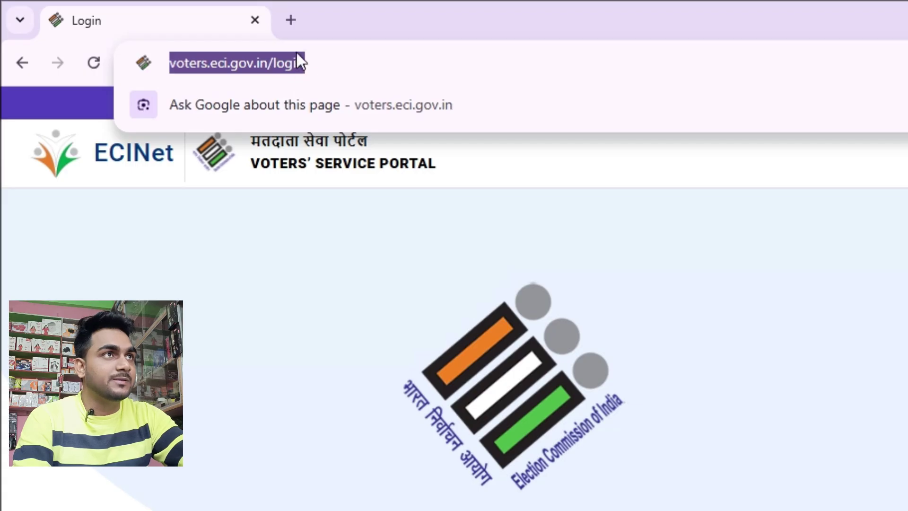
Search Google for 'nvsp' in a new browser tab
left_click(290, 21)
left_click(325, 57)
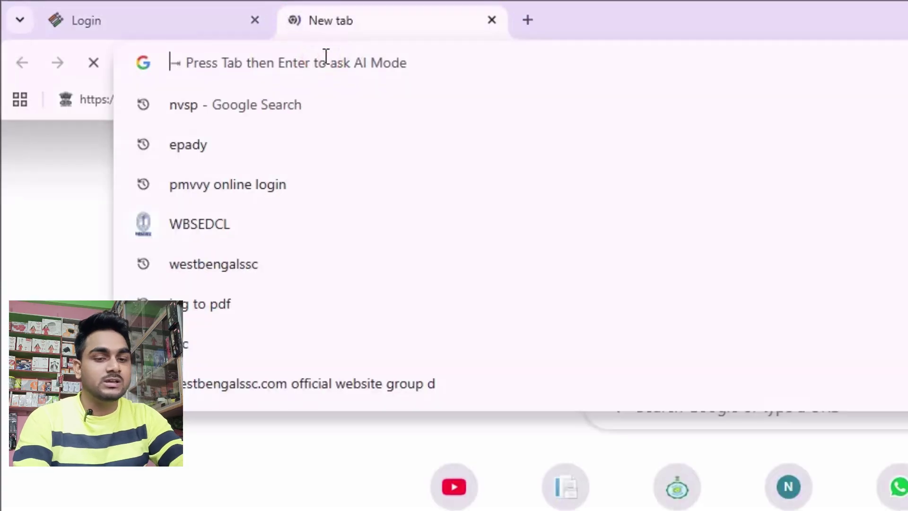
type("nv")
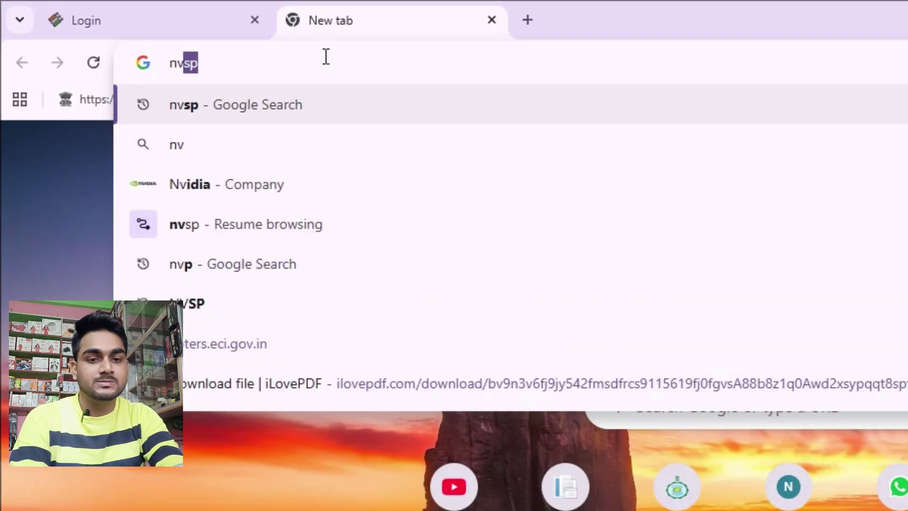
type("sp")
key("Return")
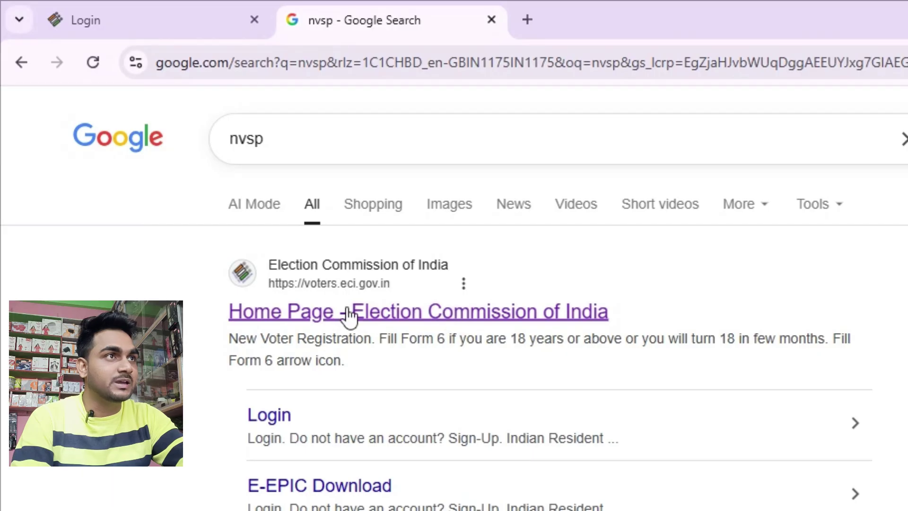
Open the 'Home Page - Election Commission of India' result and scroll through its services
left_click(303, 314)
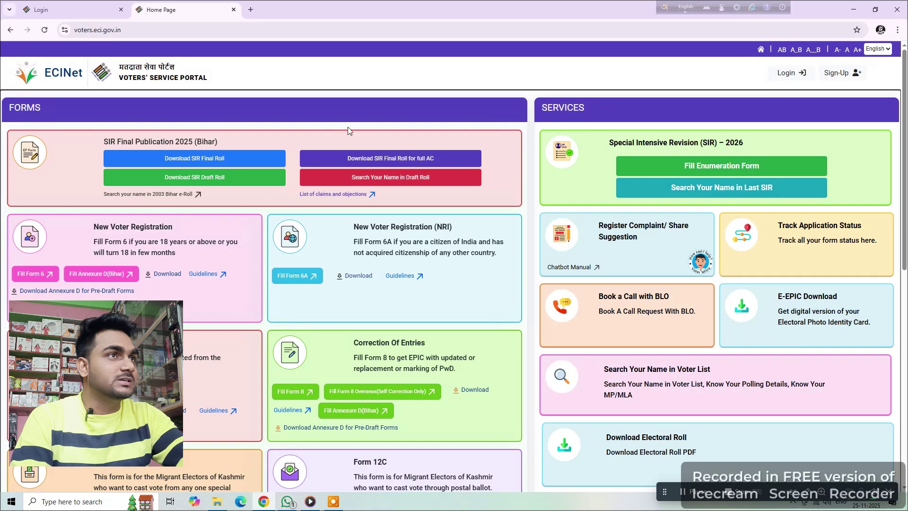
scroll(245, 281, "down", 2)
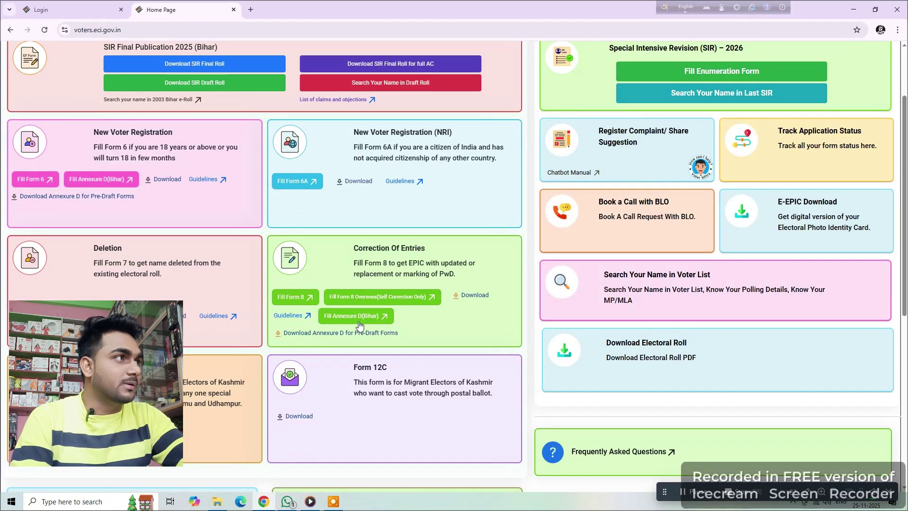
scroll(254, 313, "up", 2)
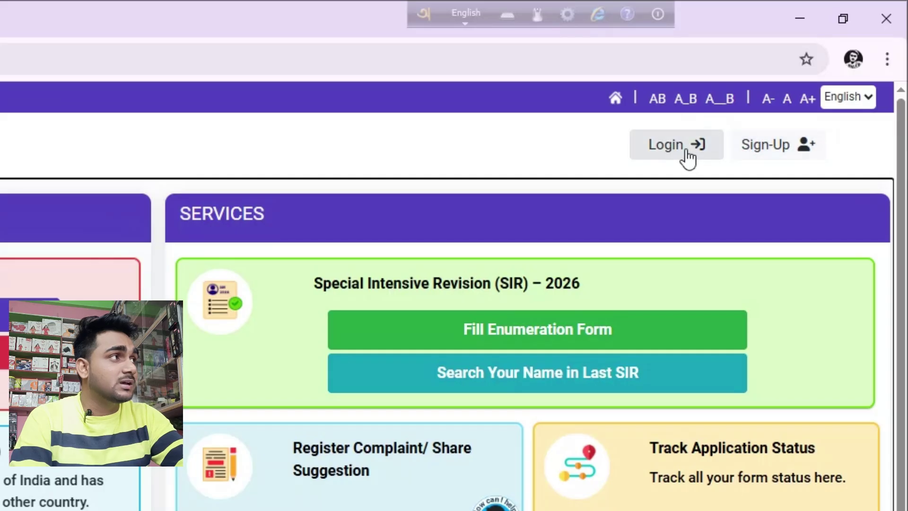
Try the Sign-Up page, go back, and return to the open login page
left_click(757, 146)
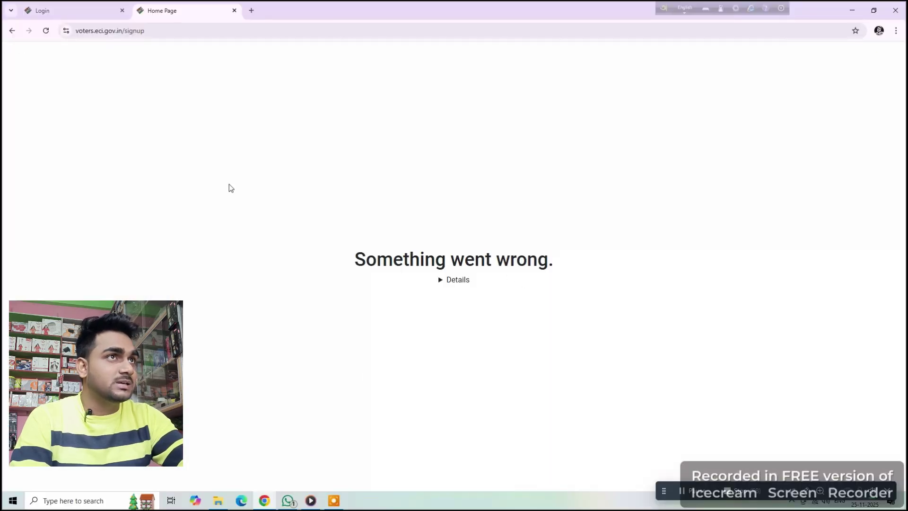
left_click(12, 30)
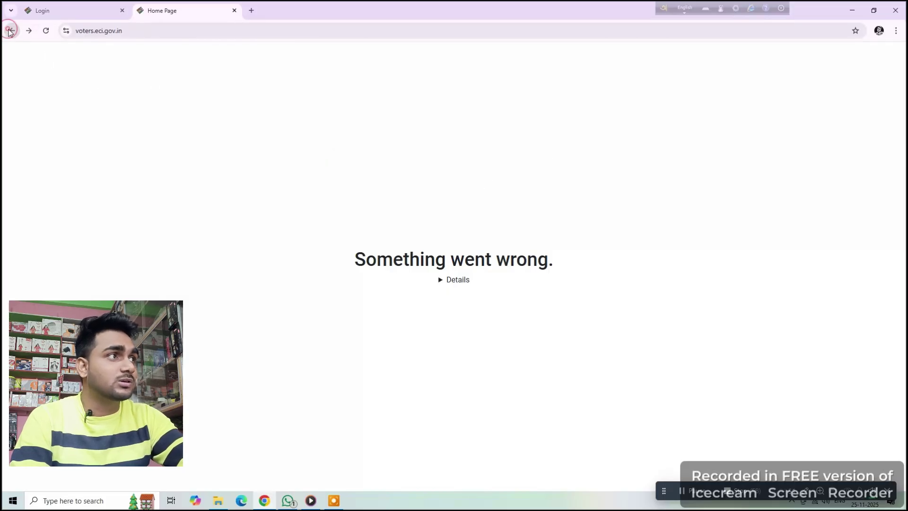
left_click(62, 11)
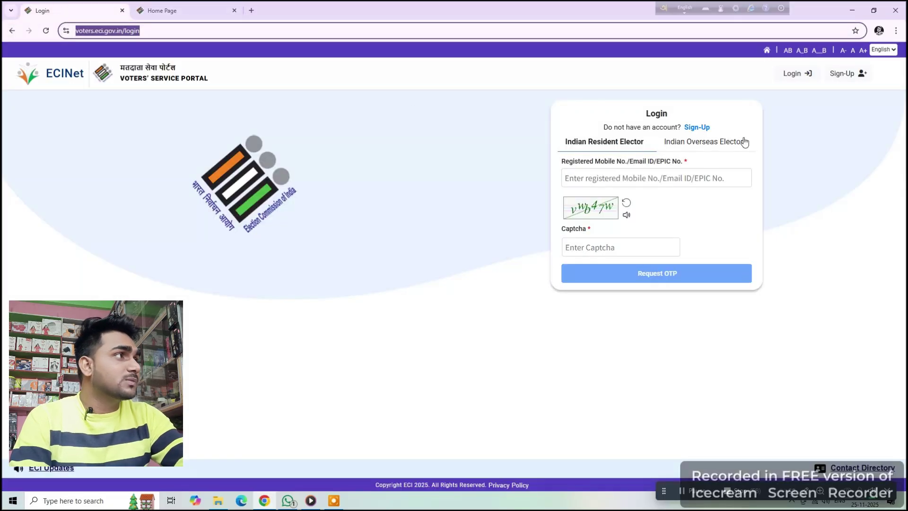
Open the elector login form and start entering the registered mobile number
left_click(791, 78)
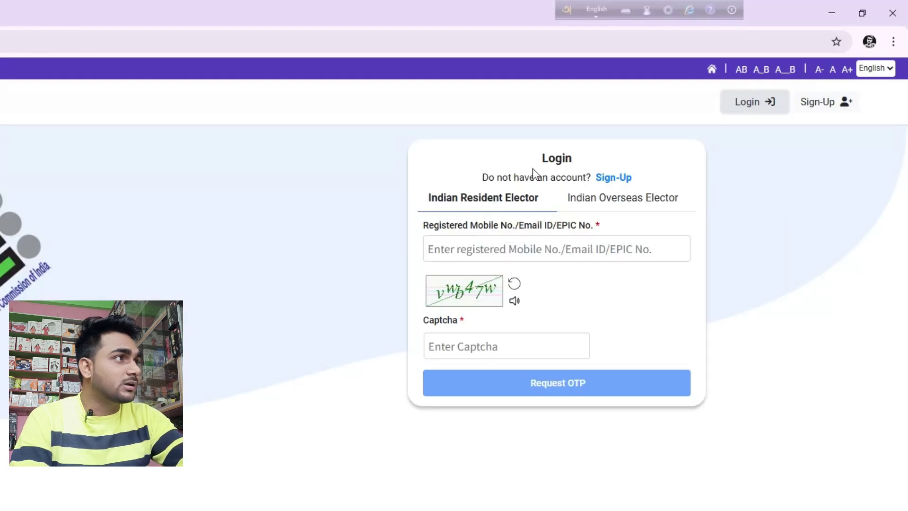
left_click_drag(534, 172, 575, 162)
left_click(473, 246)
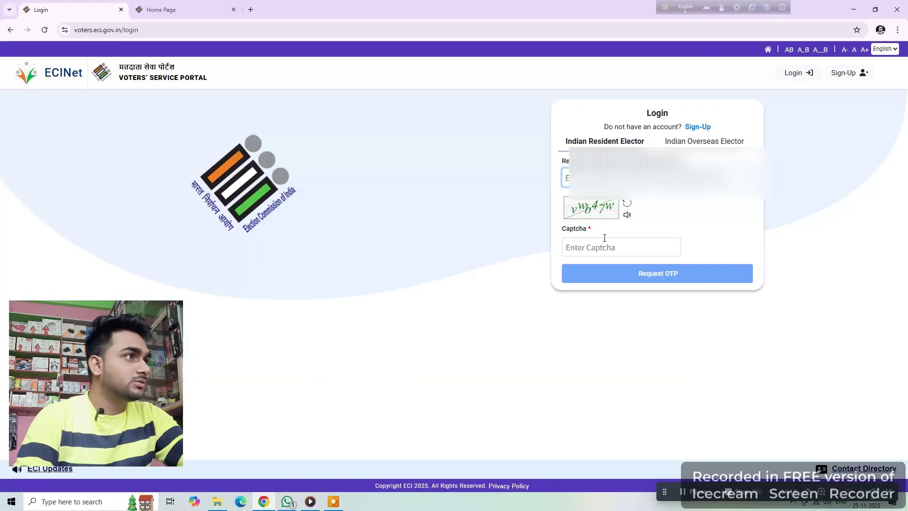
Enter the captcha code shown and request a one-time password
left_click(480, 339)
type("vwb47w")
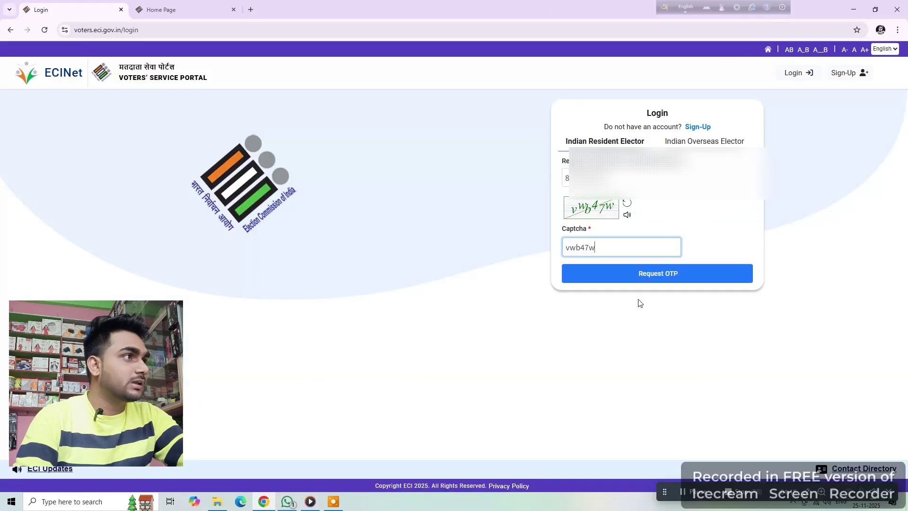
left_click(655, 278)
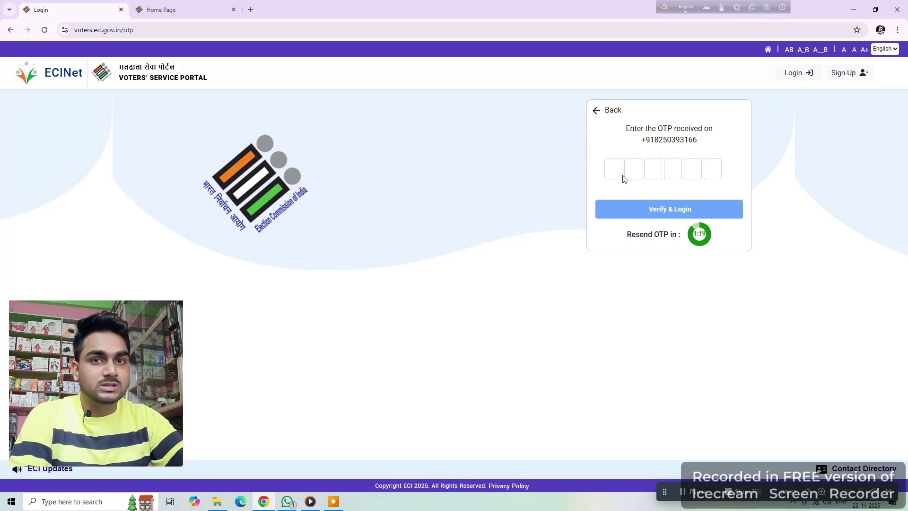
Enter the six-digit OTP received and verify to log in
left_click(617, 171)
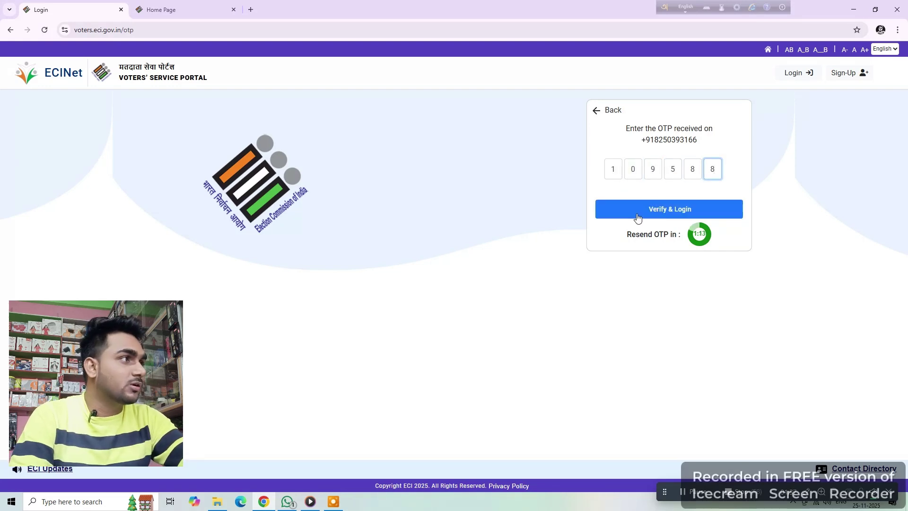
left_click(662, 210)
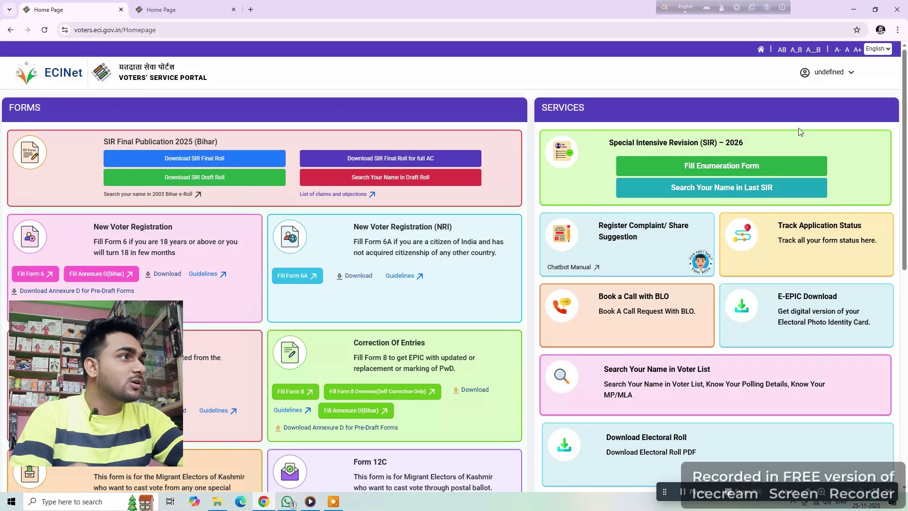
Open the SIR 2026 Fill Enumeration Form and highlight the 'Online Form Submission By Elector' heading
left_click(822, 75)
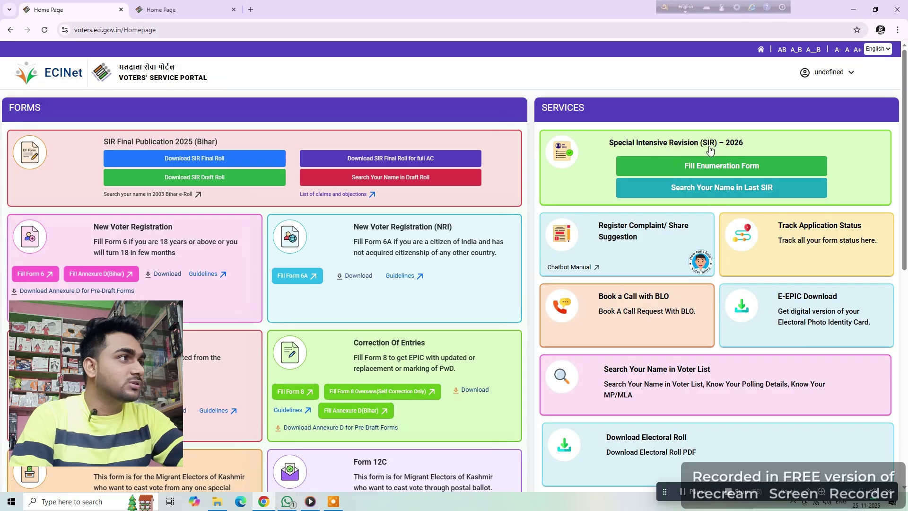
left_click(720, 172)
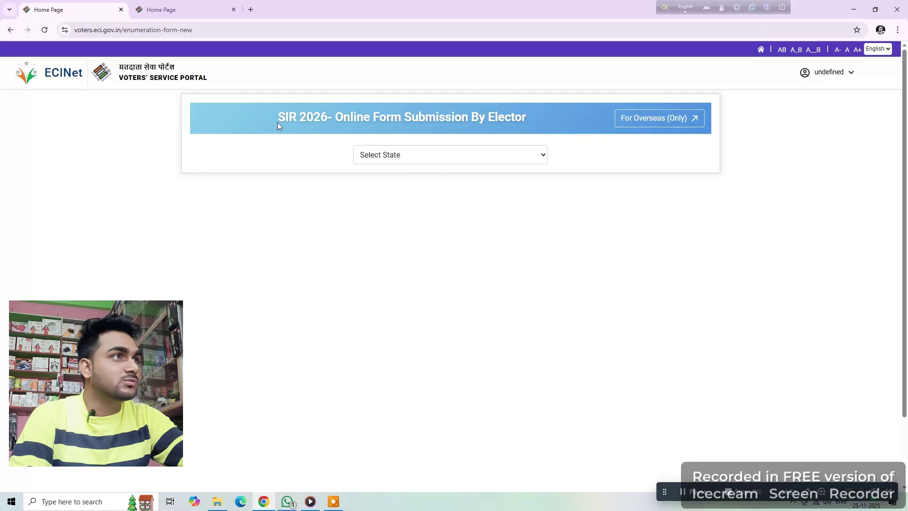
left_click_drag(277, 122, 391, 117)
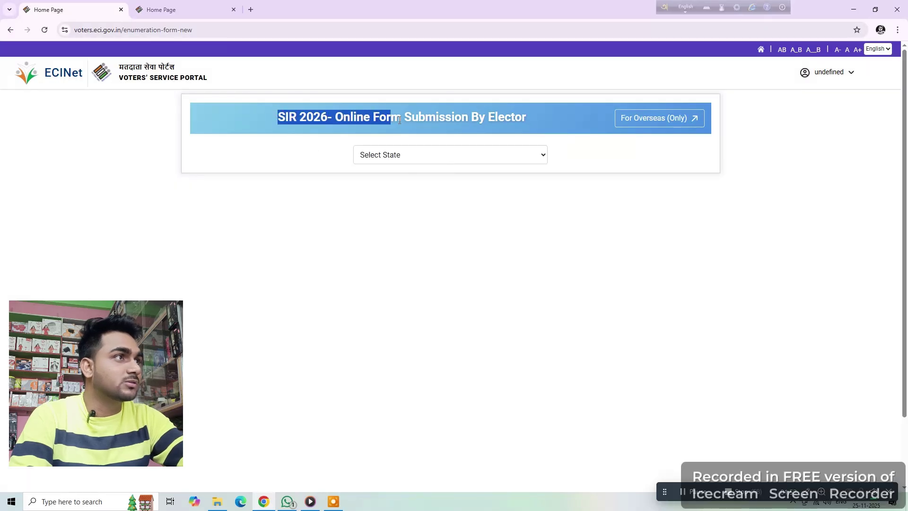
left_click_drag(524, 118, 490, 127)
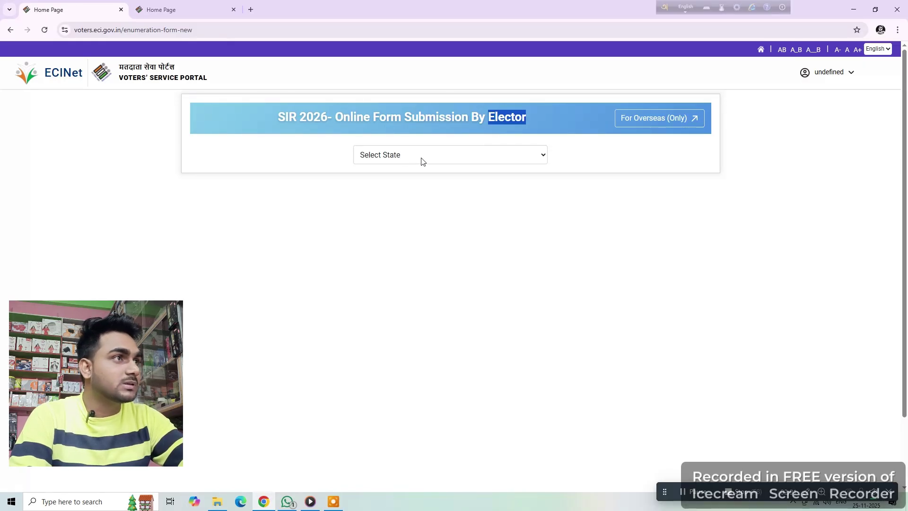
Select West Bengal as the state and place the cursor in the EPIC number field
left_click(547, 147)
left_click(467, 155)
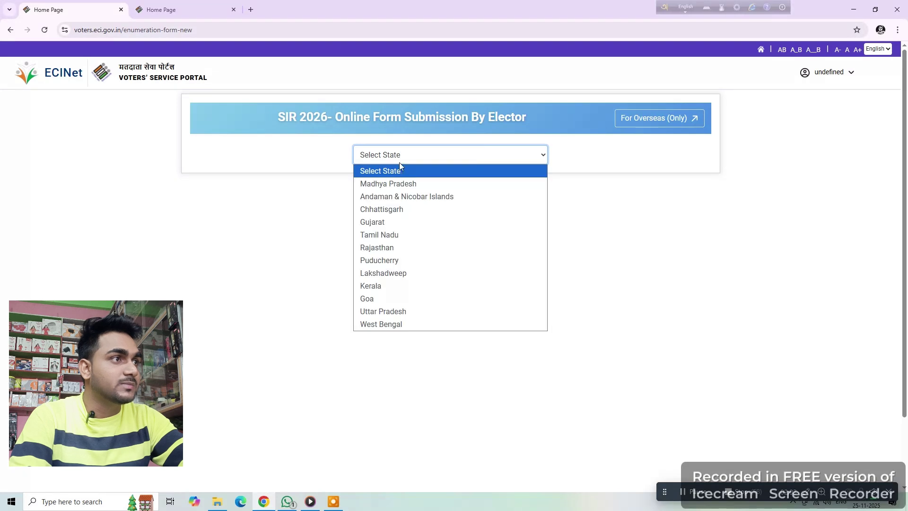
left_click(394, 325)
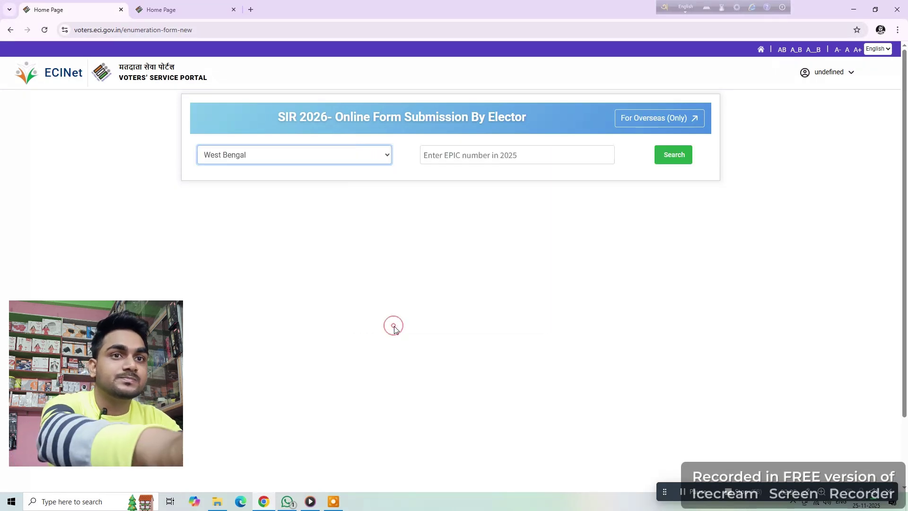
left_click(455, 155)
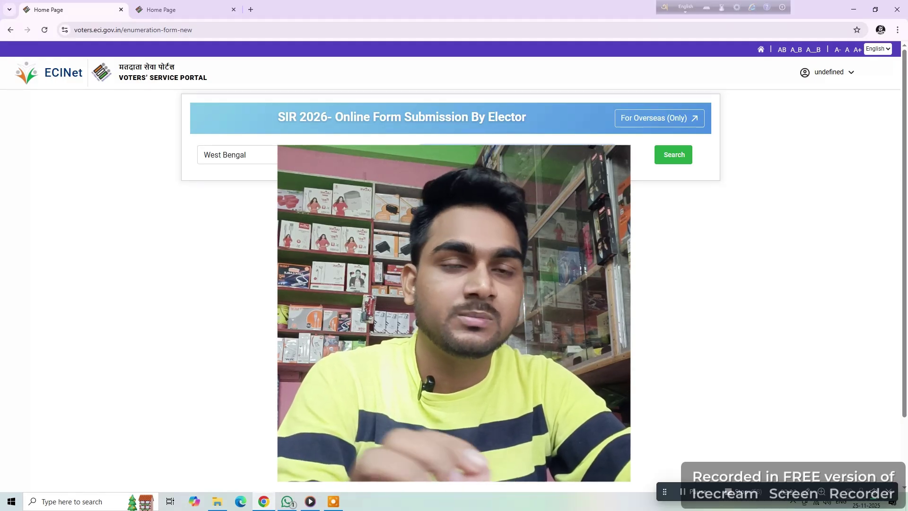
left_click(303, 155)
left_click(303, 324)
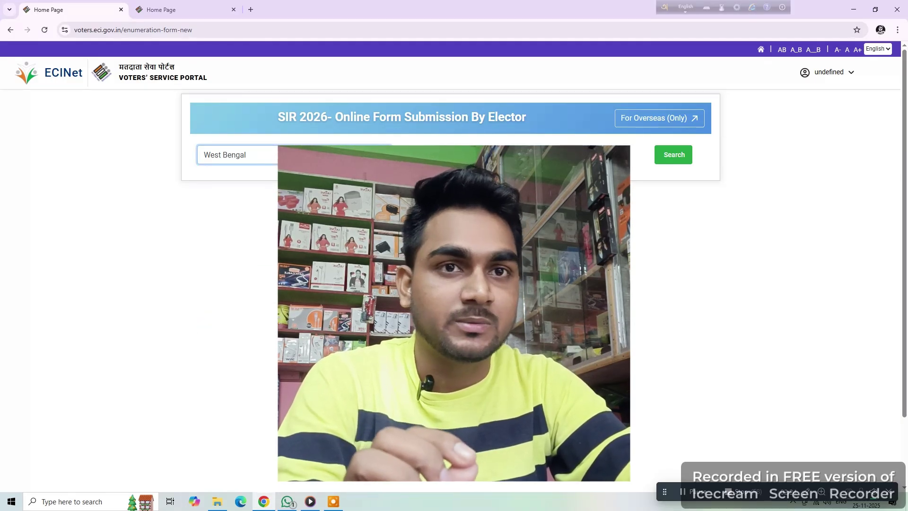
left_click(518, 154)
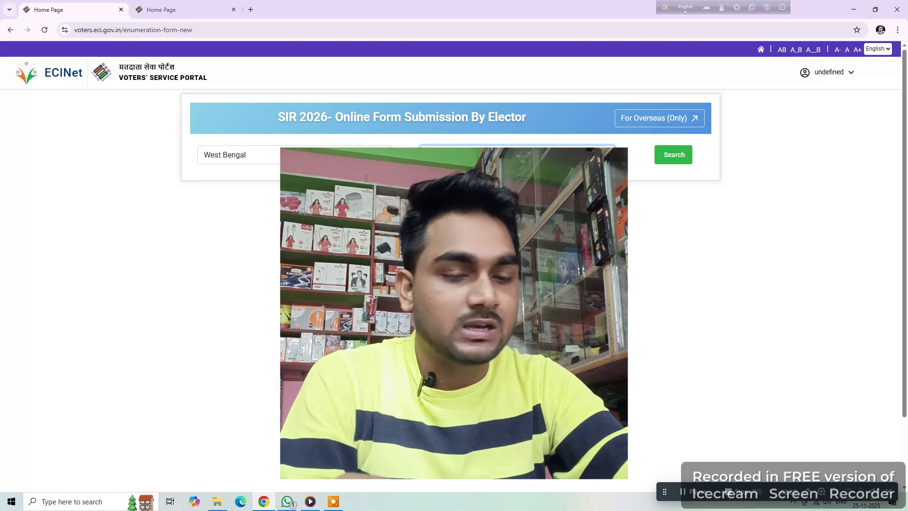
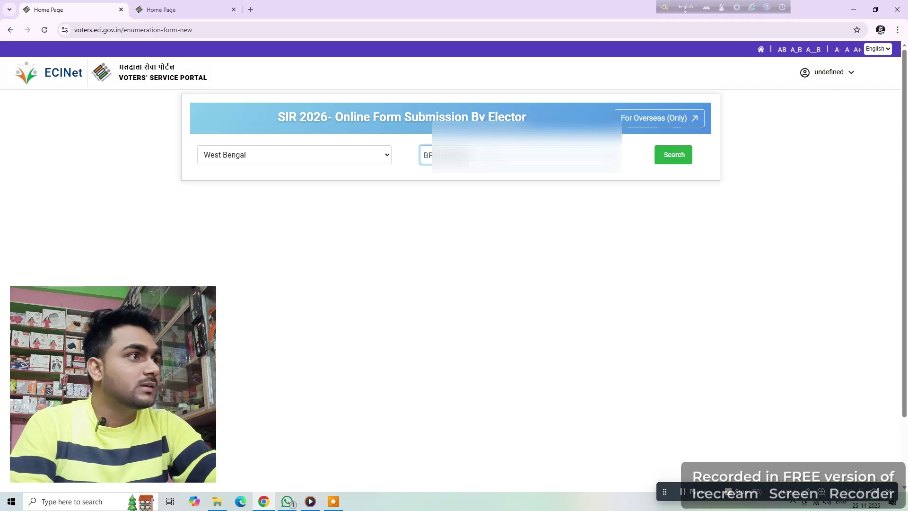
Search the elector's EPIC number and highlight the prefilled details heading and BLO contact note
left_click(671, 161)
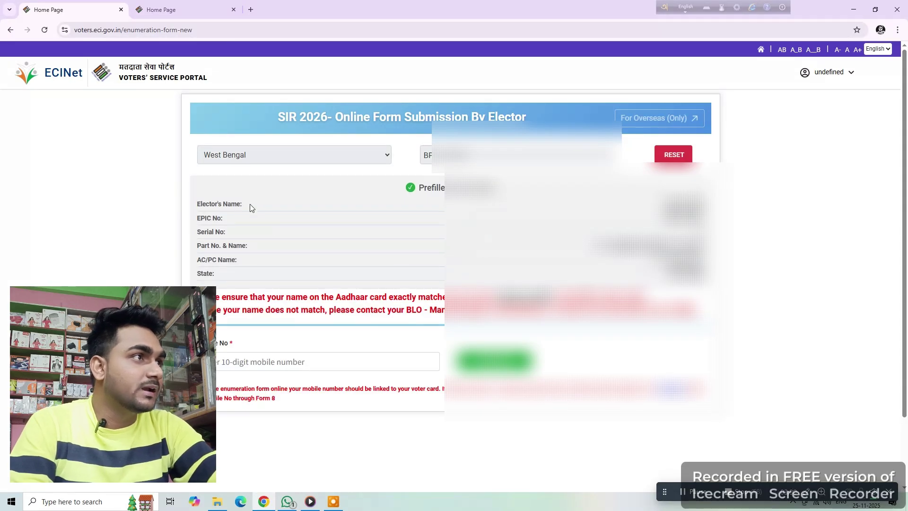
left_click_drag(402, 195, 492, 189)
left_click(492, 189)
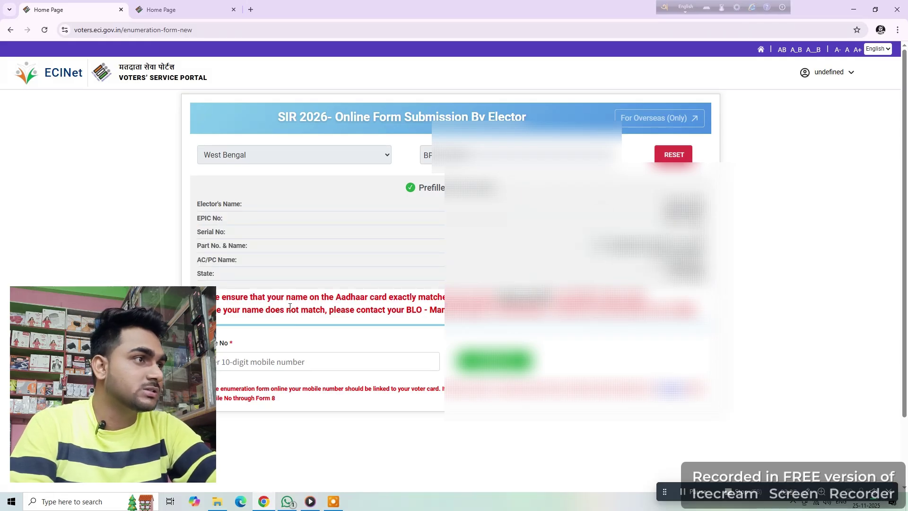
left_click_drag(433, 311, 551, 310)
left_click(548, 311)
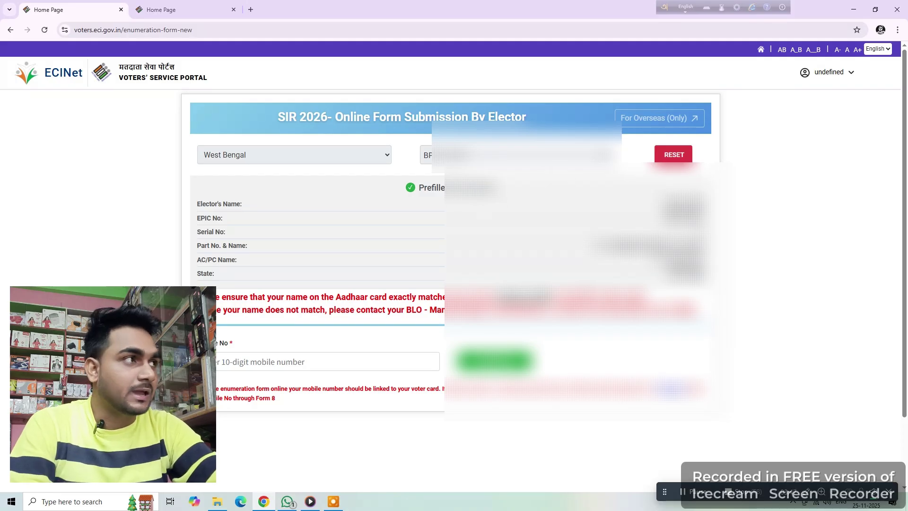
Reset the form, reselect West Bengal, and search a second elector's EPIC number
left_click(661, 155)
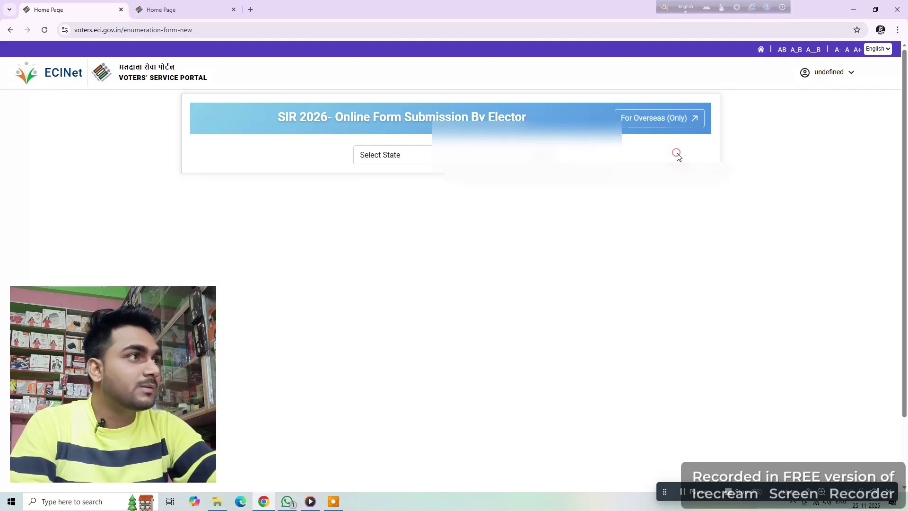
left_click(406, 156)
left_click(391, 324)
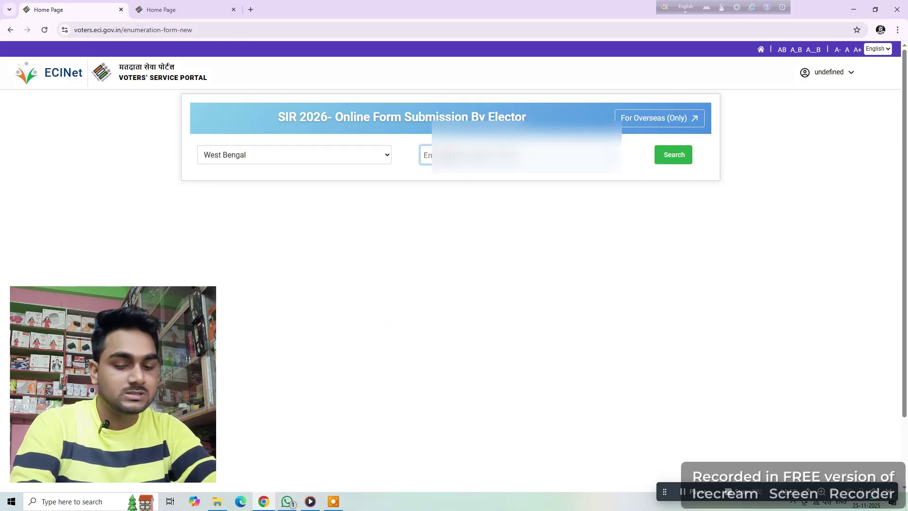
type("RF")
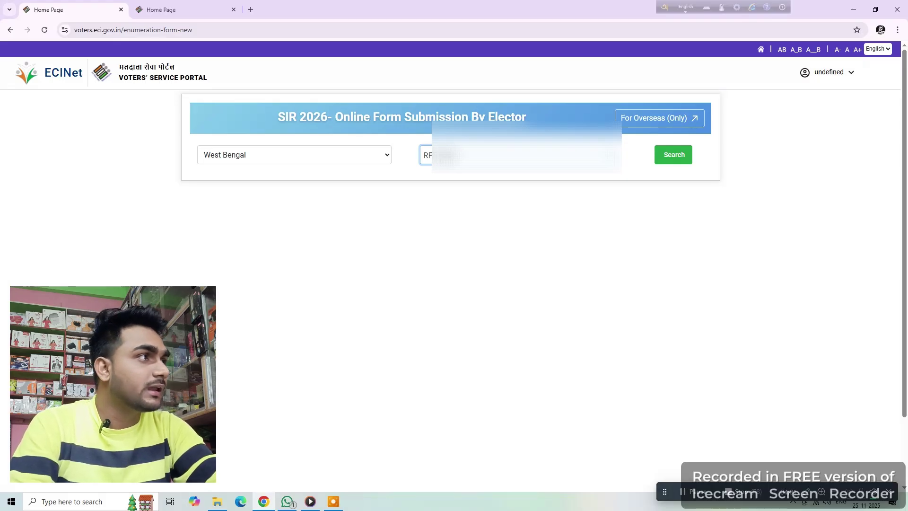
left_click(660, 155)
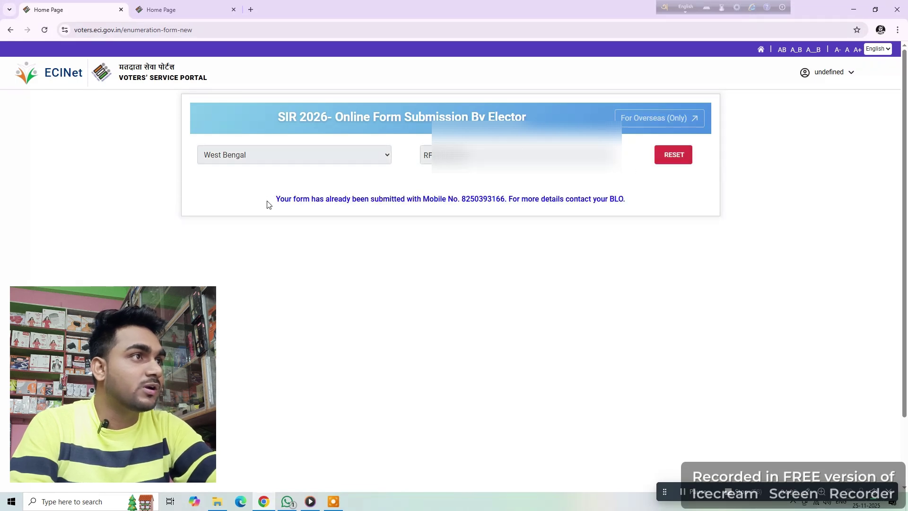
Highlight the 'form already submitted' message, its mobile number and 'contact your BLO' part
left_click_drag(267, 204, 468, 203)
double_click(464, 199)
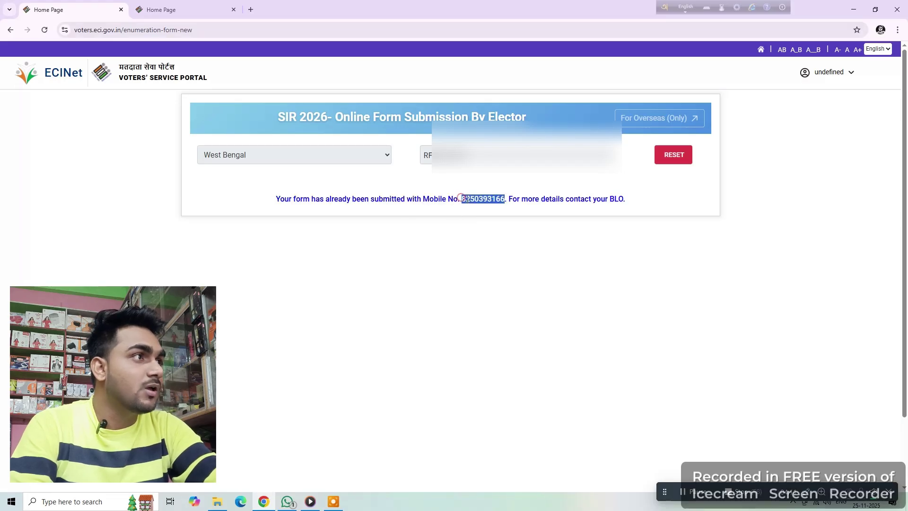
left_click(497, 202)
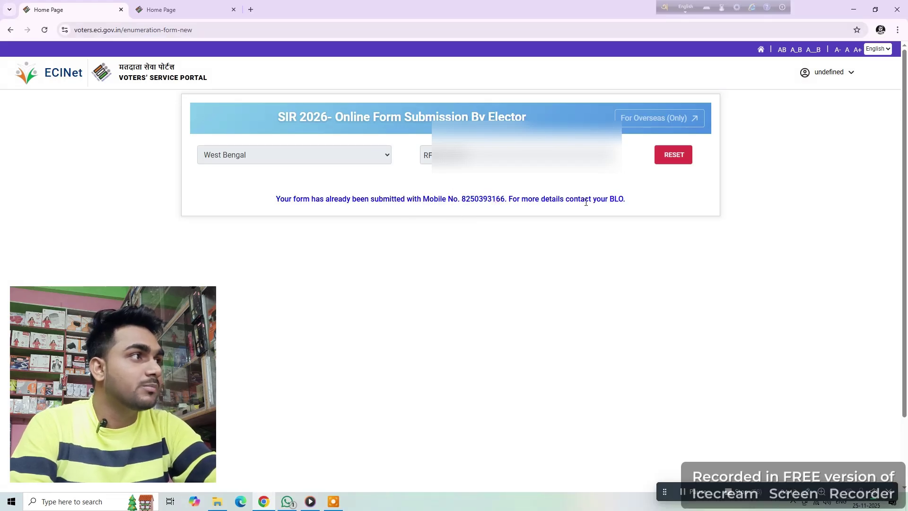
left_click_drag(623, 199, 539, 199)
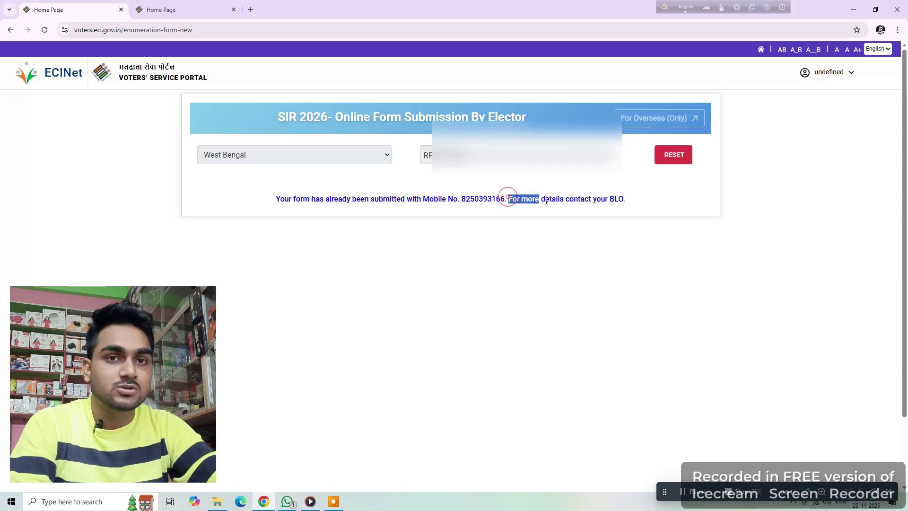
left_click(626, 198)
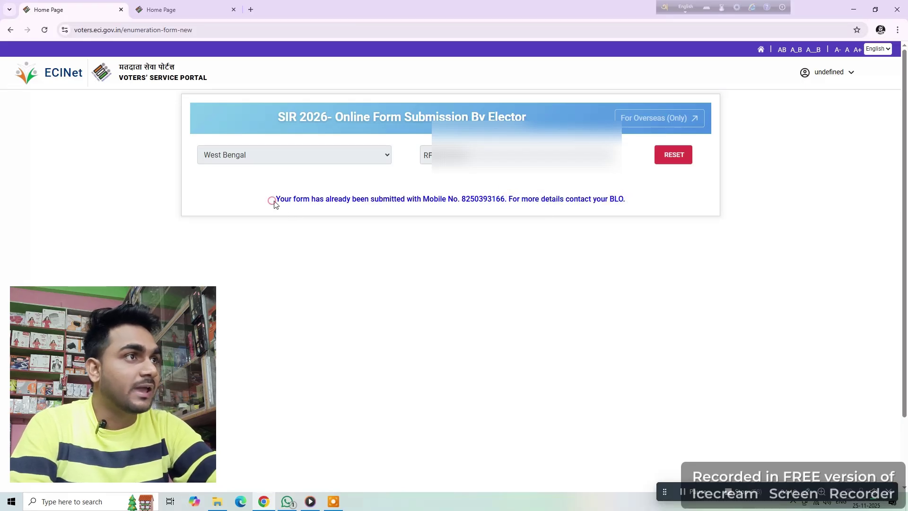
left_click_drag(274, 202, 507, 207)
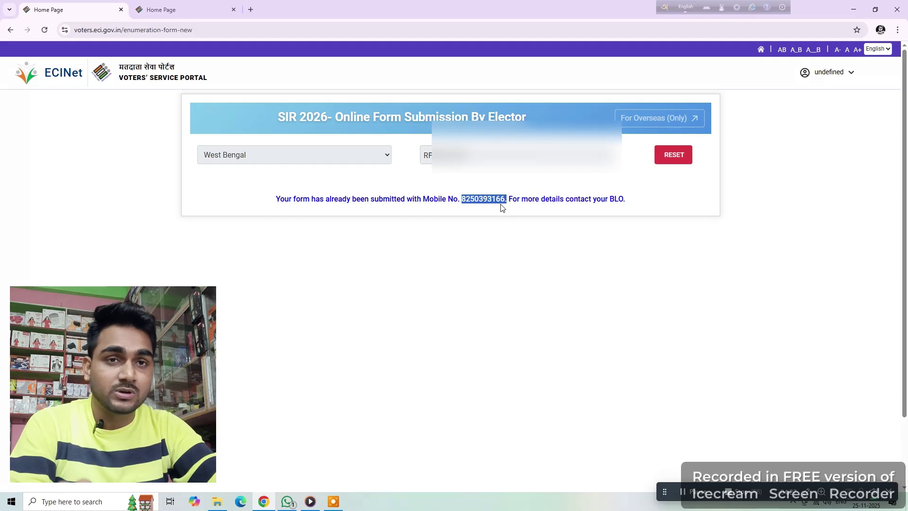